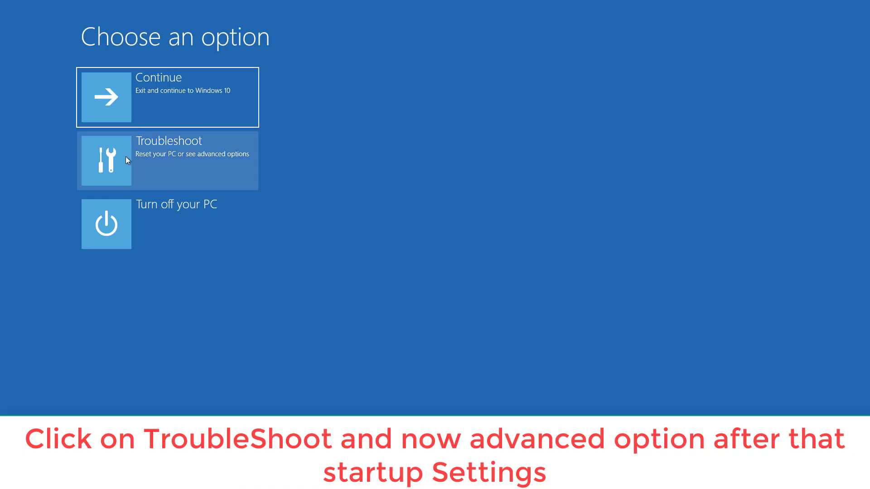
Open the advanced Startup Settings from the troubleshooting options and boot Windows with option 4, Enable Safe Mode
left_click(126, 158)
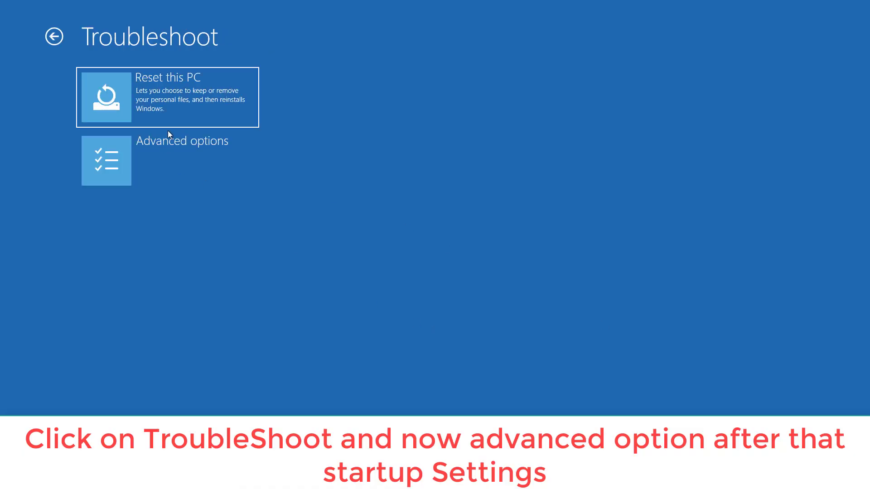
left_click(155, 152)
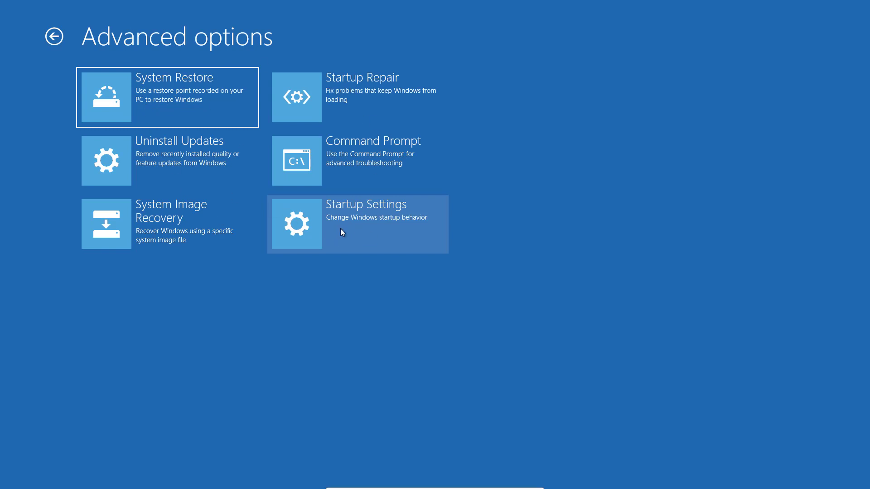
left_click(341, 229)
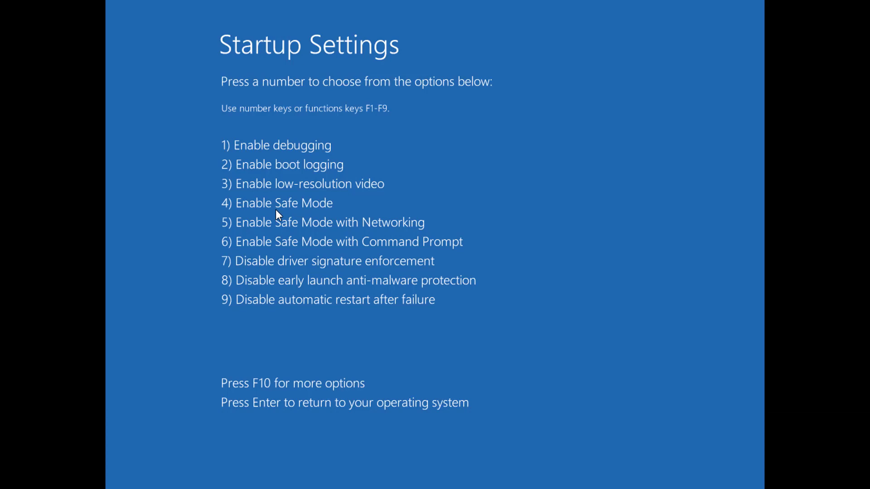
key("4")
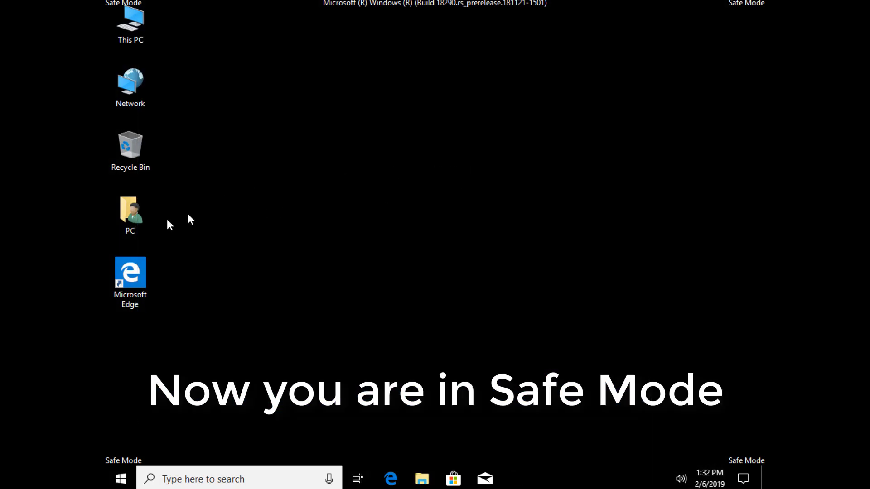
Extract the ccsetup552 archive in the PC user folder's Downloads folder to the default destination
double_click(136, 210)
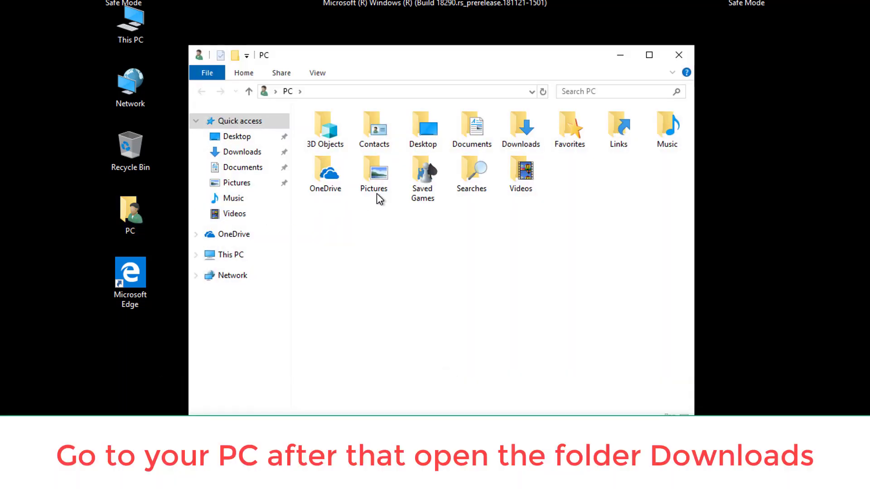
double_click(535, 134)
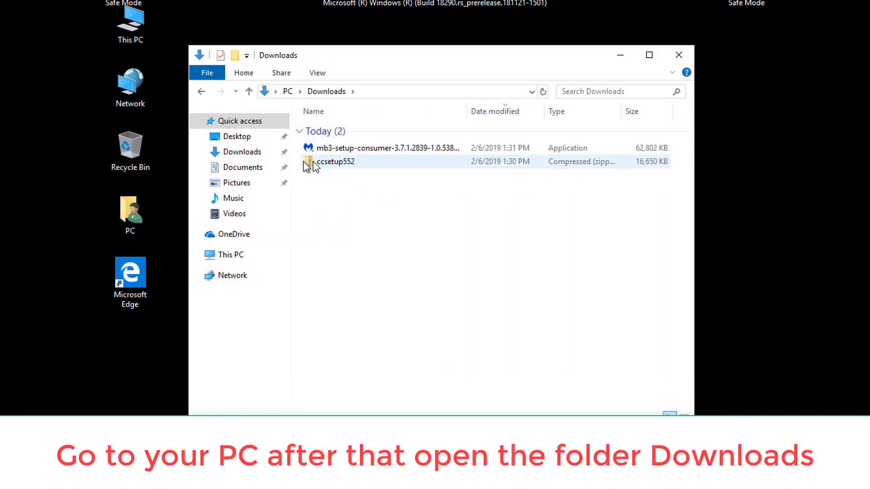
left_click(336, 151)
left_click(331, 163)
left_click_drag(331, 163, 350, 209)
left_click(377, 217)
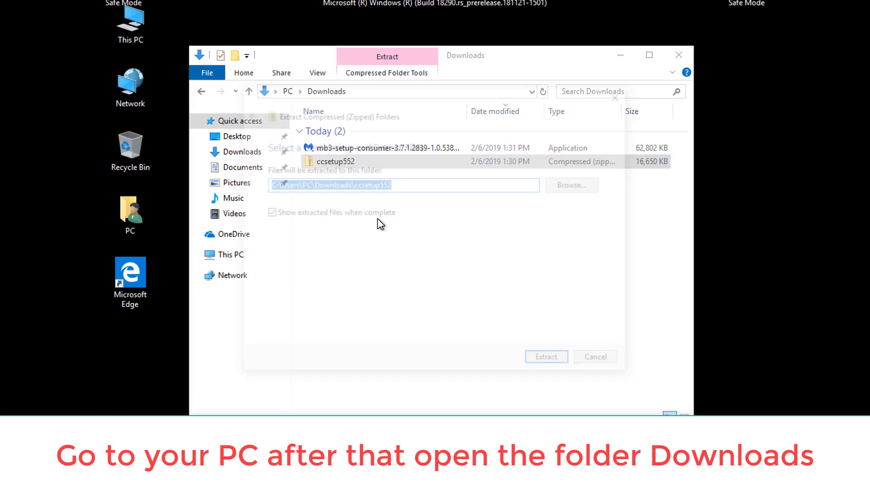
left_click(547, 366)
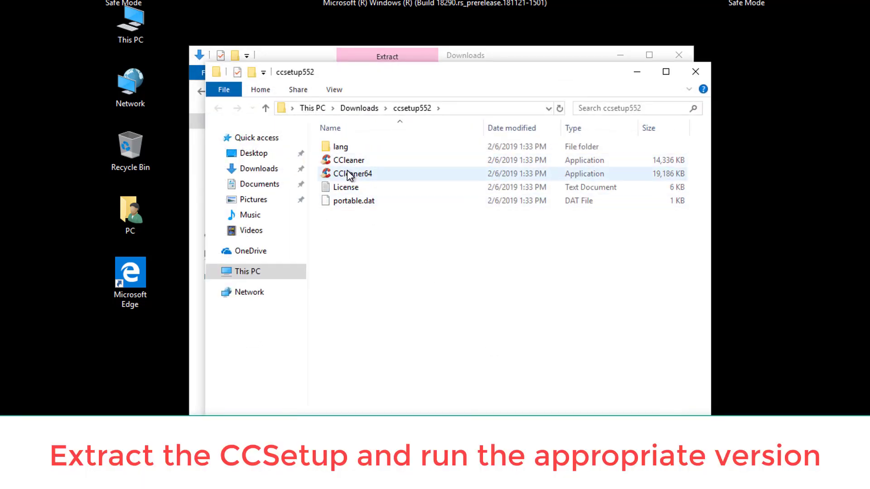
Check the system type in This PC's properties and run CCleaner64 from the extracted folder, allowing it past SmartScreen
right_click(152, 26)
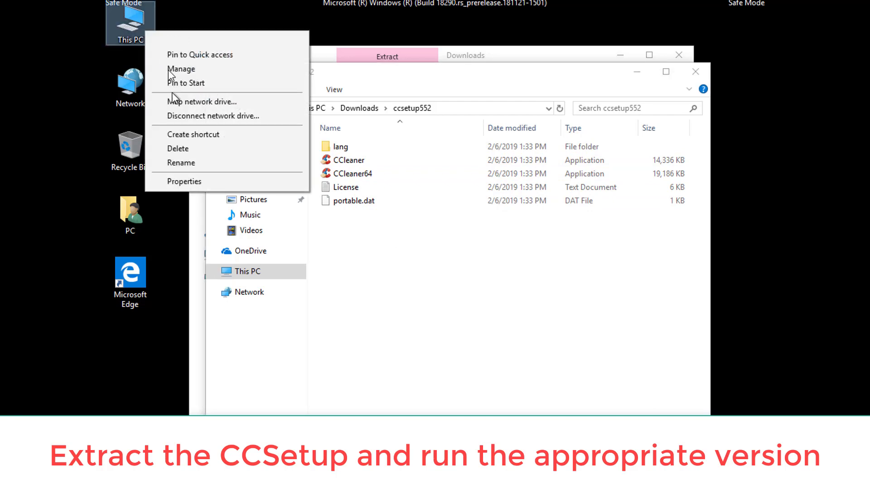
left_click(189, 178)
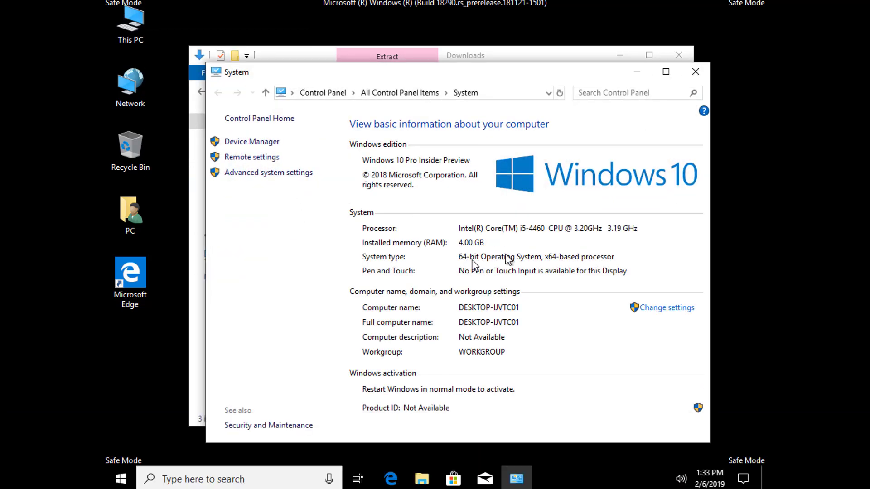
left_click(690, 77)
double_click(340, 173)
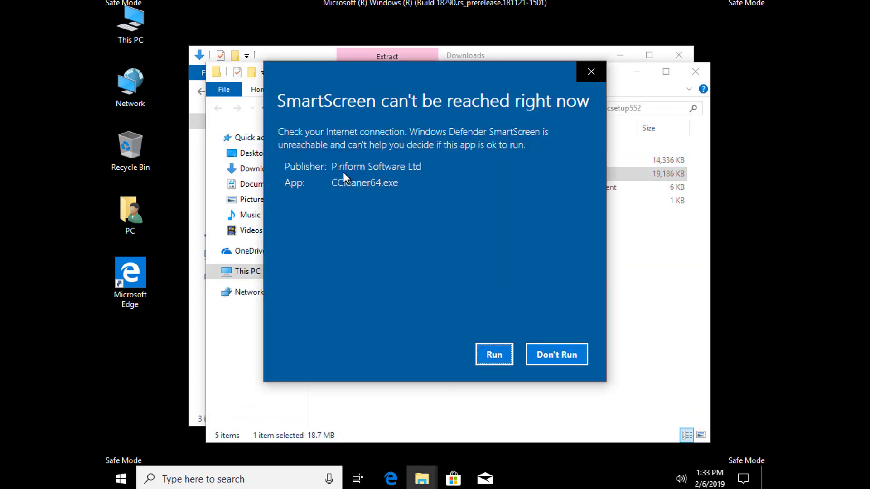
left_click(482, 359)
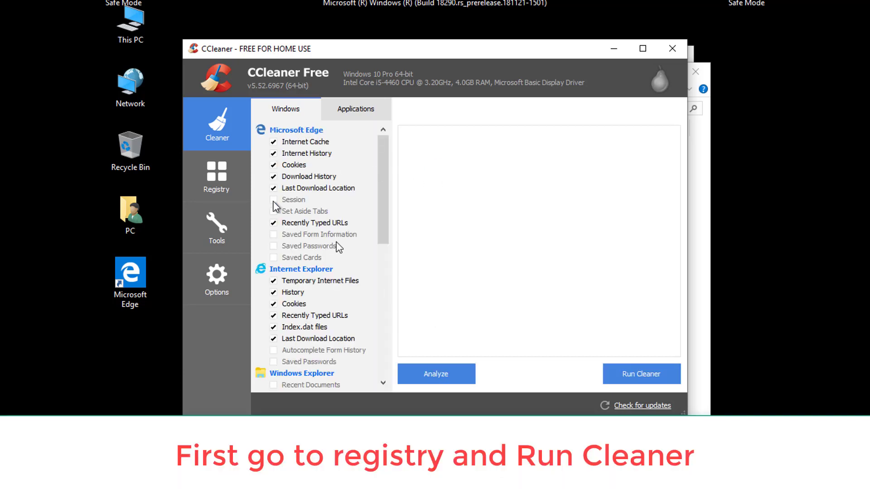
Scan the registry for issues, fix all selected issues without backing up the registry, and scan again
left_click(236, 188)
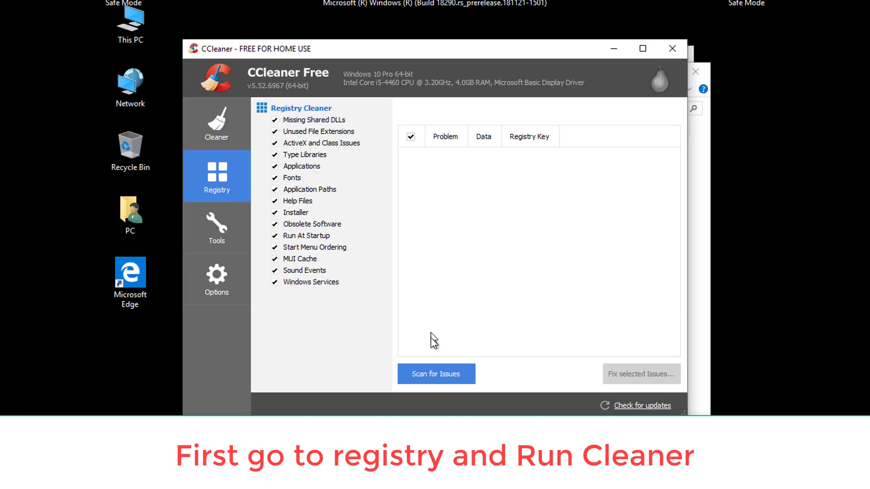
left_click(425, 374)
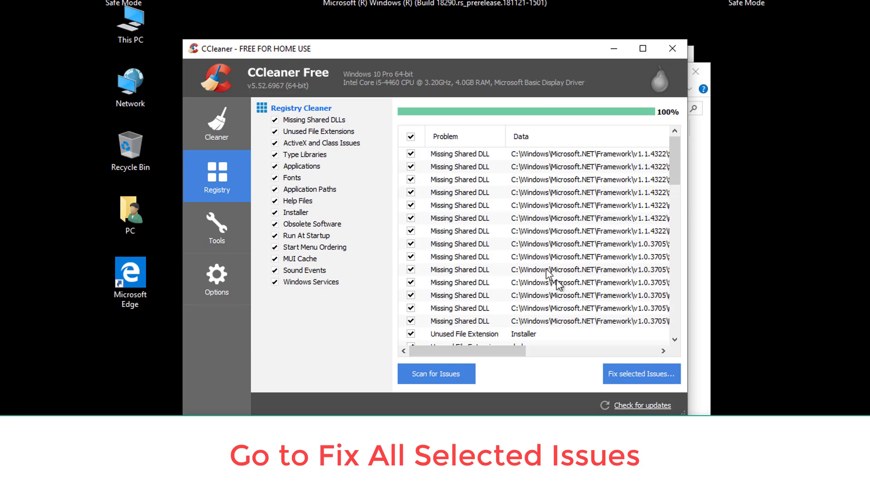
left_click(608, 373)
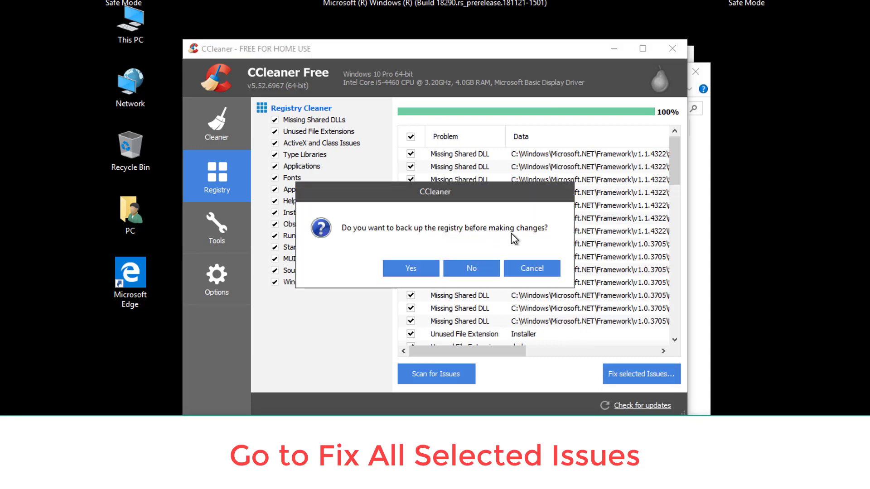
left_click(477, 267)
left_click(436, 295)
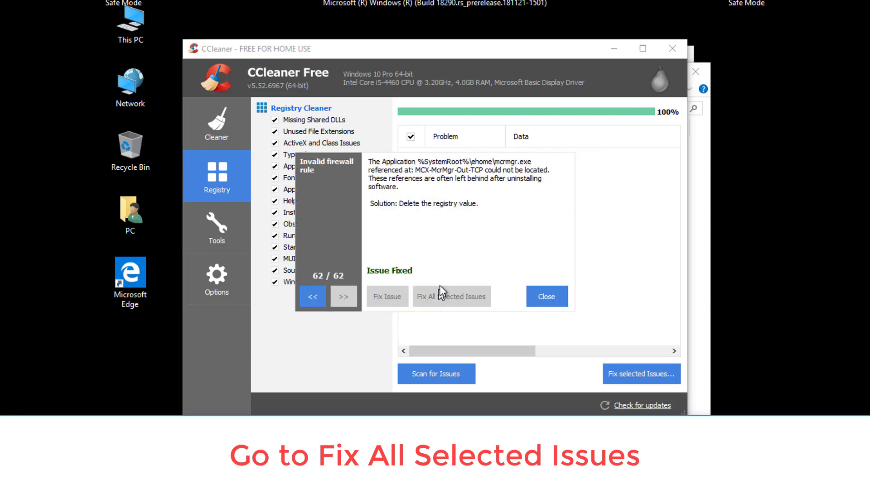
left_click(535, 295)
left_click(436, 374)
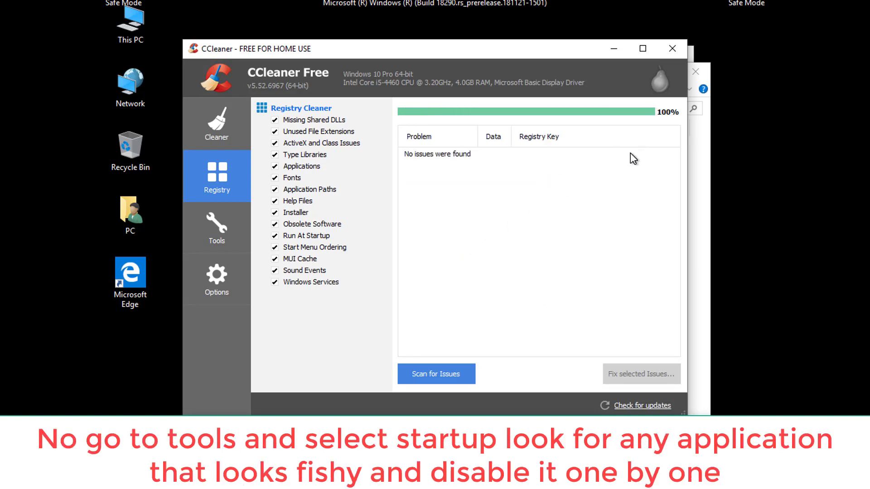
Disable the OneDrive entry in the list of Windows startup programs
left_click(214, 242)
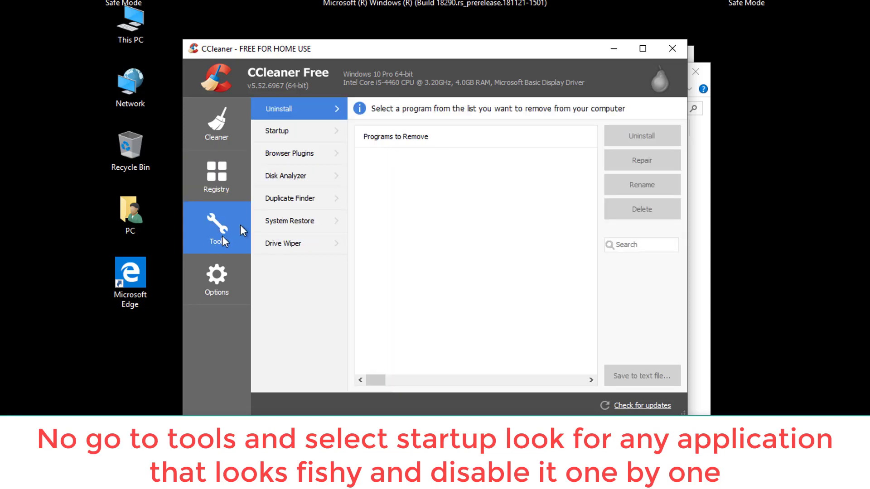
left_click(278, 132)
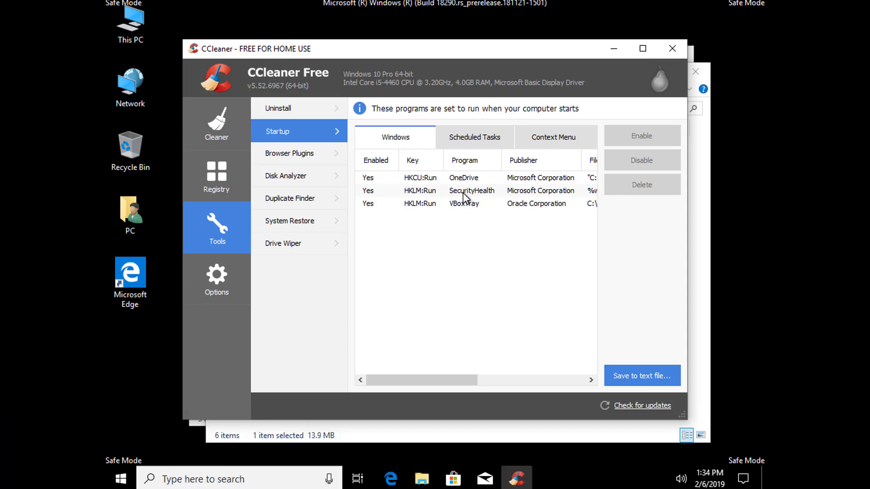
left_click(464, 191)
left_click(466, 178)
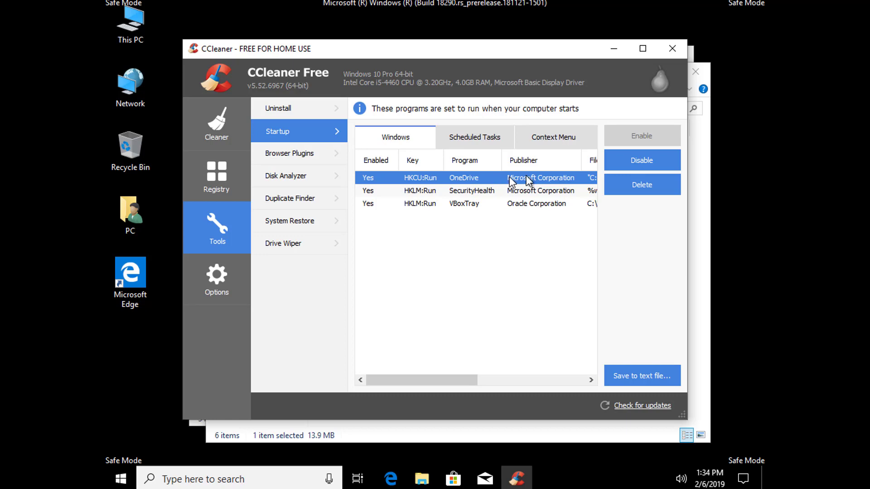
left_click(639, 162)
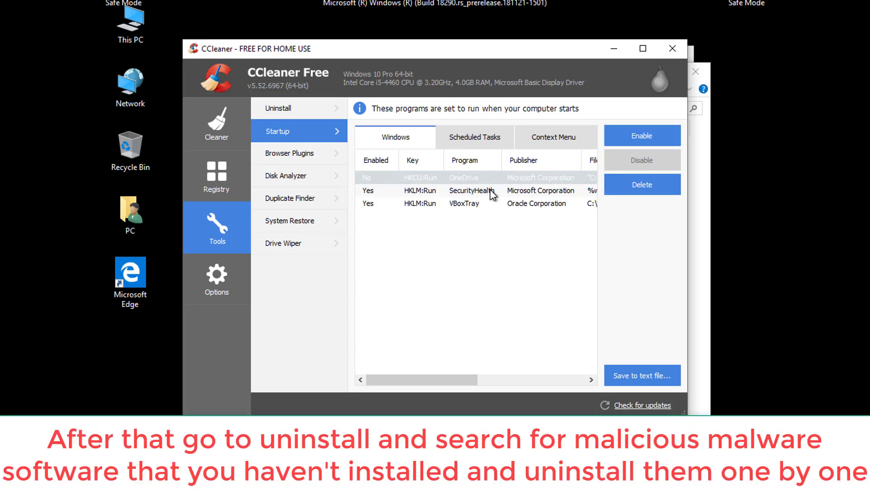
Review the startup entries for scheduled tasks and the context menu, and return to the Windows startup list
left_click(473, 141)
left_click(542, 143)
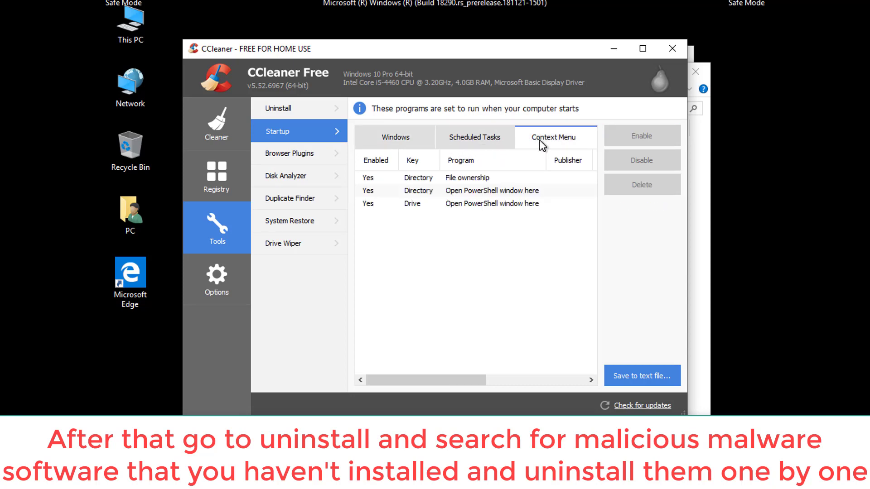
left_click(409, 143)
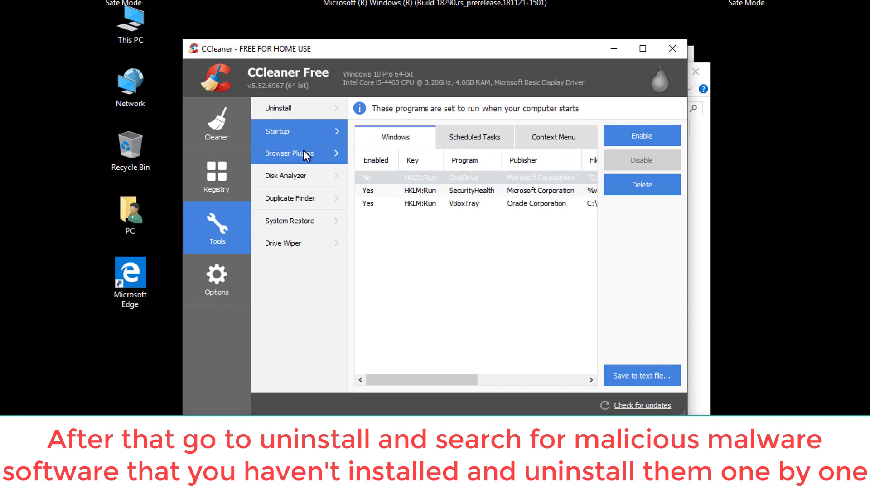
Try to uninstall Microsoft OneDrive from the list of installed programs and look through the remaining entries
left_click(283, 108)
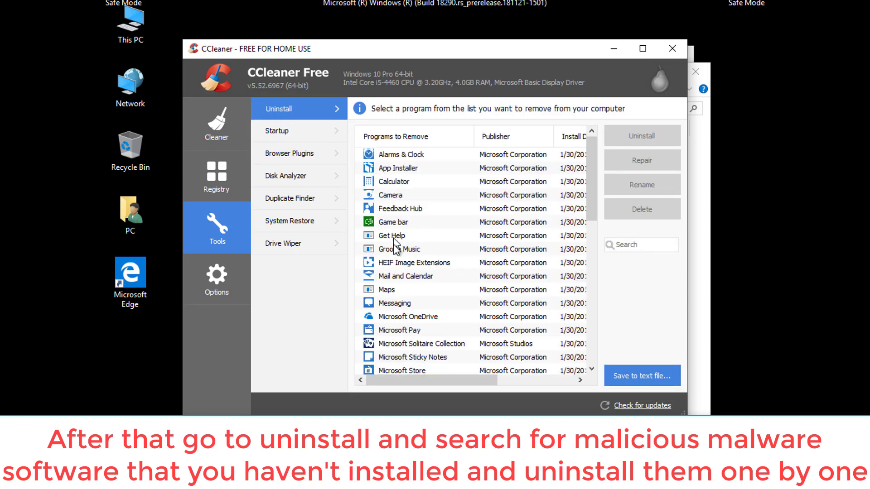
scroll(397, 270, "down", 2)
left_click(395, 236)
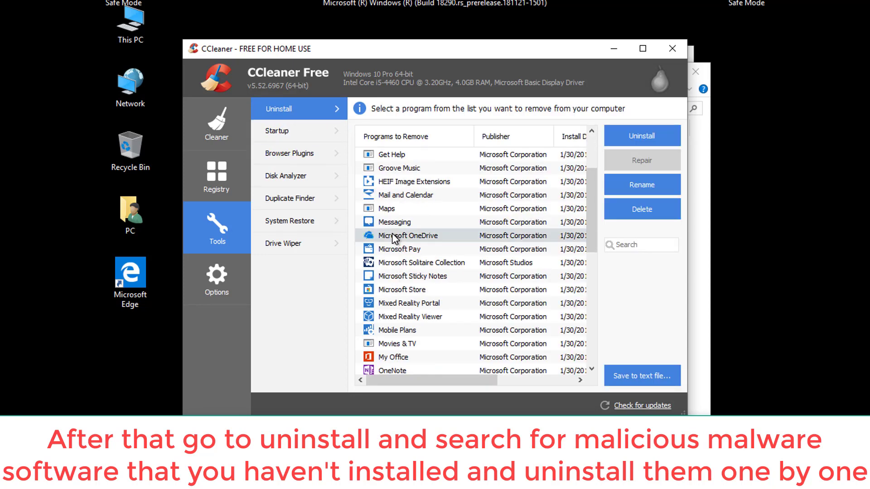
left_click(632, 136)
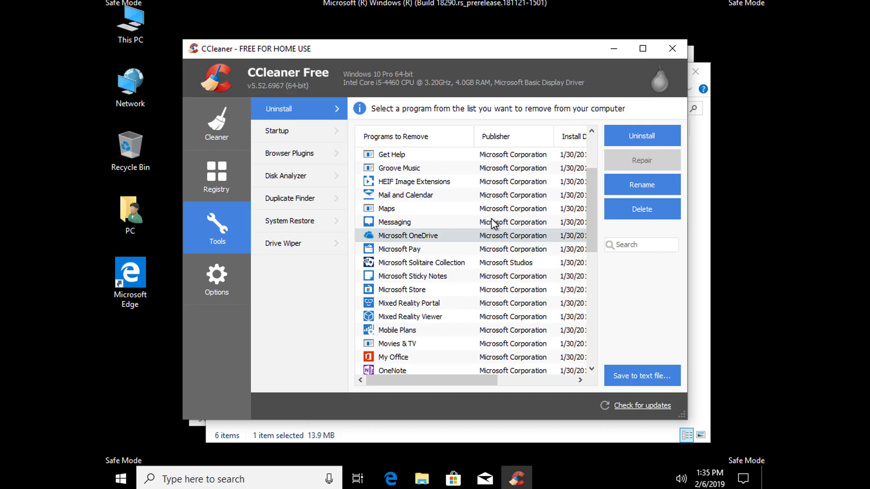
left_click_drag(588, 201, 589, 316)
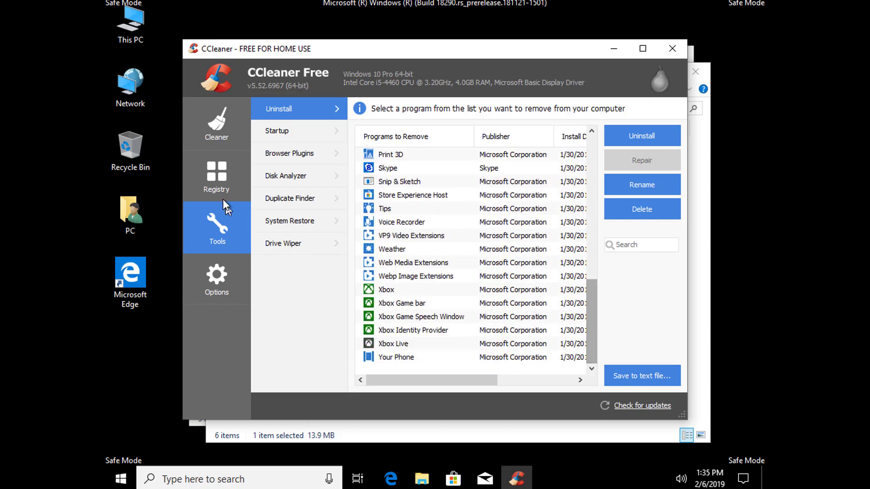
Run the Cleaner on the default Windows items and confirm deleting the selected files
left_click(212, 268)
left_click(219, 116)
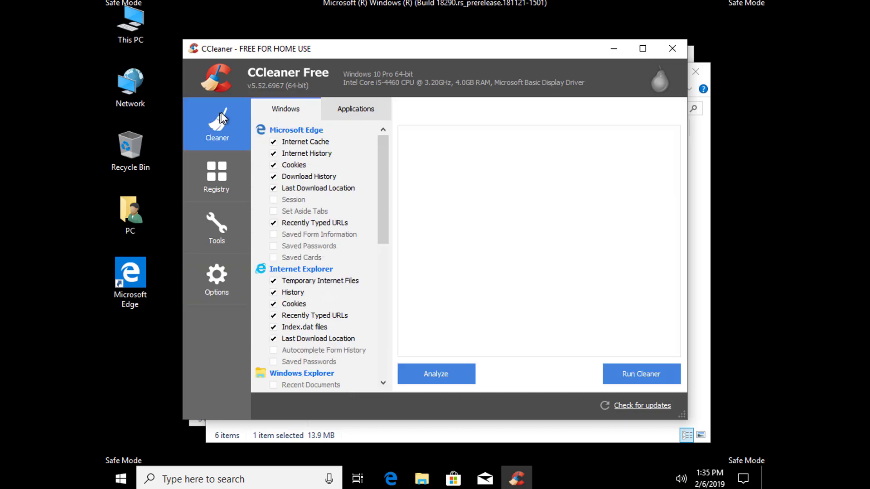
left_click_drag(387, 171, 382, 316)
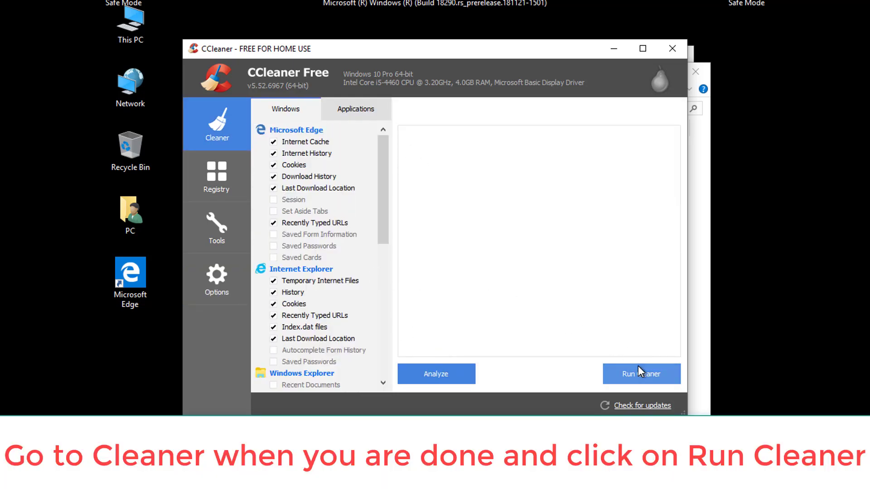
left_click(633, 371)
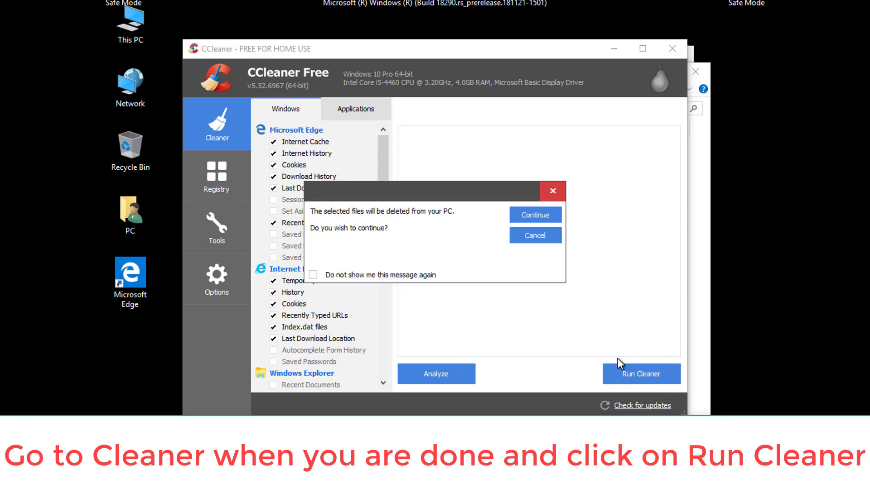
left_click(540, 214)
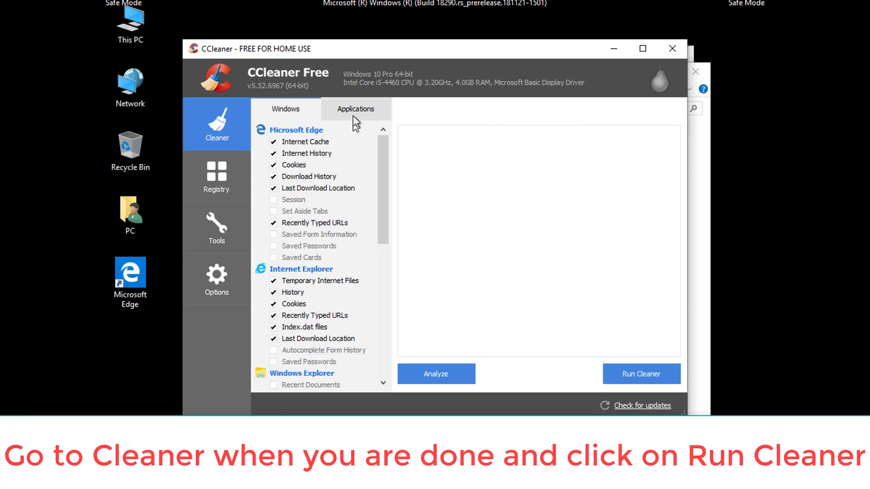
Run the Cleaner again from the Applications items and confirm deleting the selected files
left_click(354, 112)
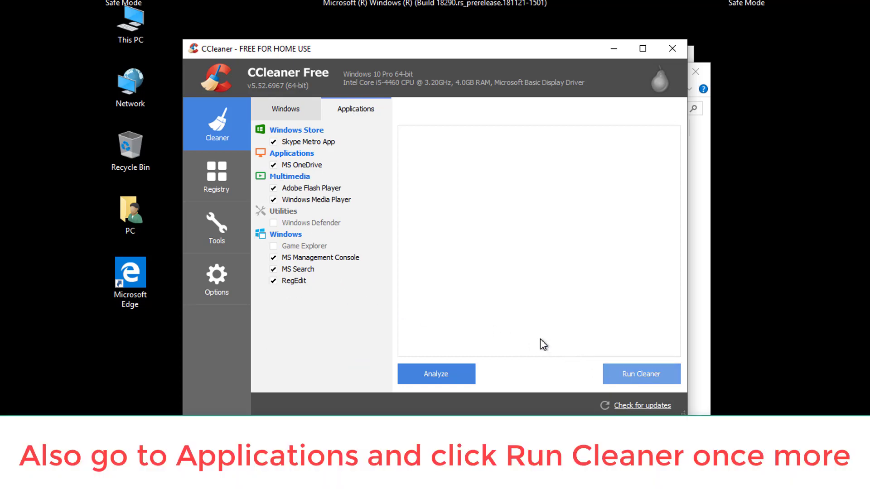
left_click(638, 384)
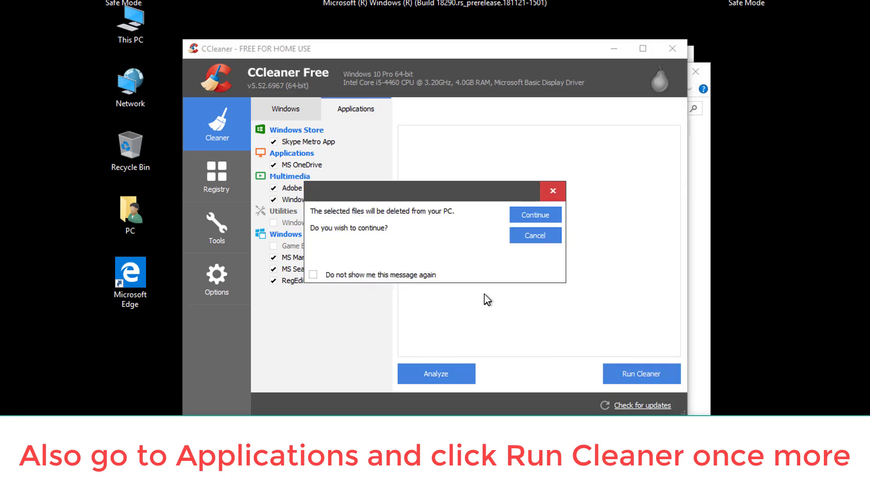
left_click(520, 214)
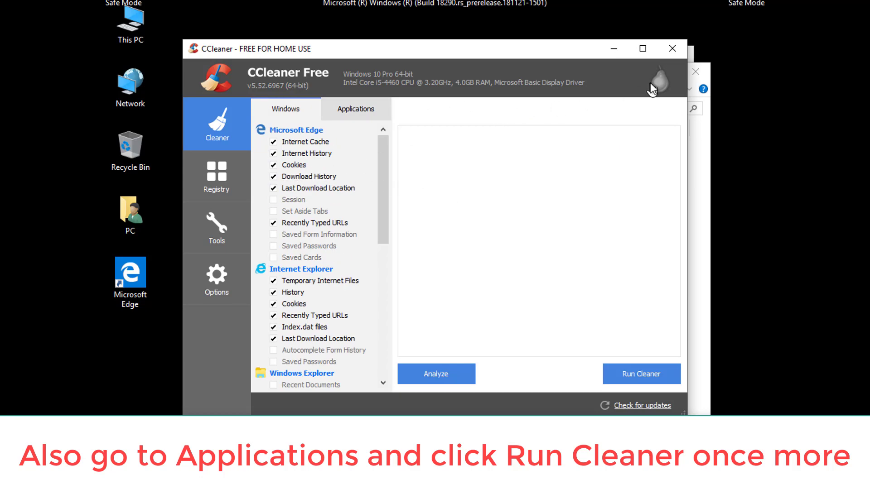
Scan the registry for issues once more with all categories included
left_click(216, 177)
left_click(455, 376)
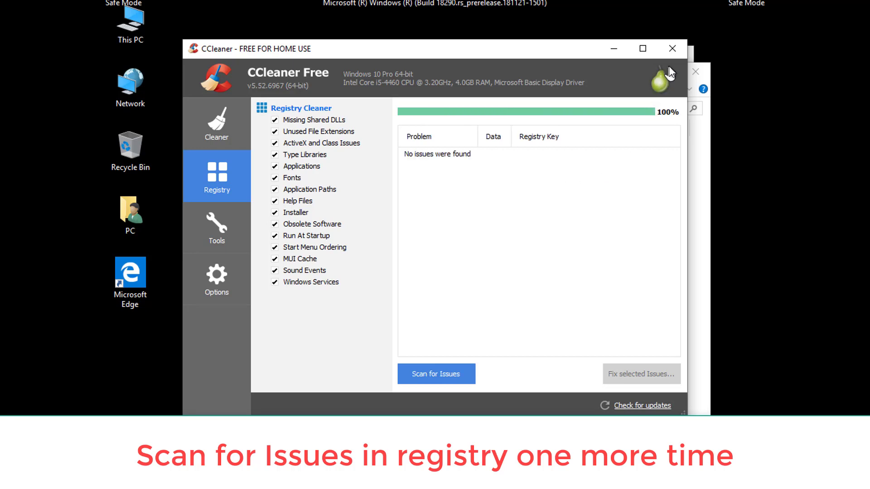
Close CCleaner and launch the mb3-setup-consumer installer from the Downloads folder with English as the setup language
left_click(673, 50)
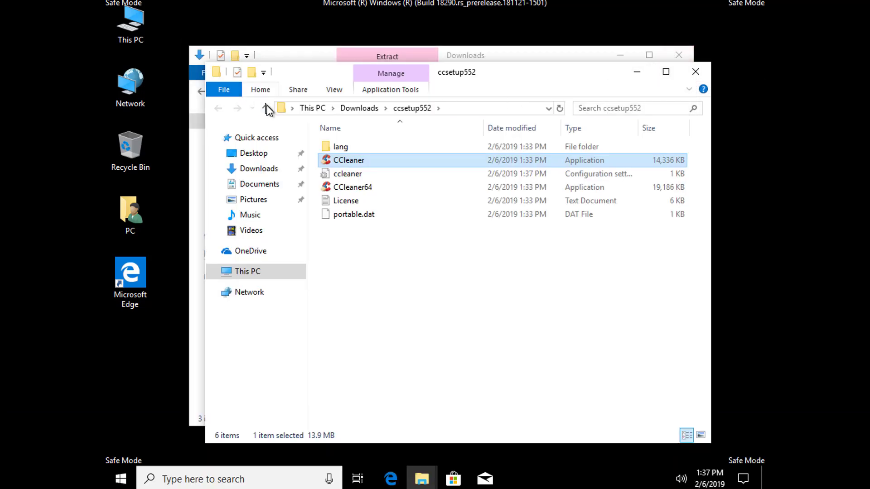
left_click(266, 108)
left_click(355, 166)
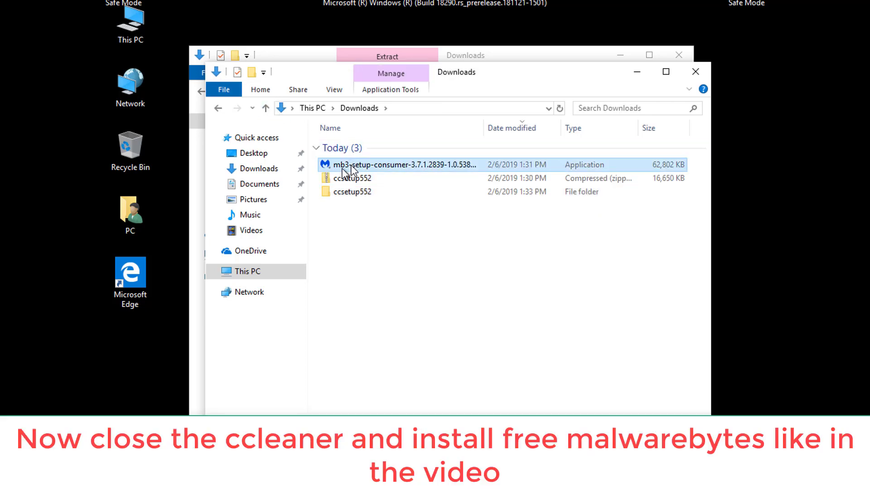
double_click(367, 165)
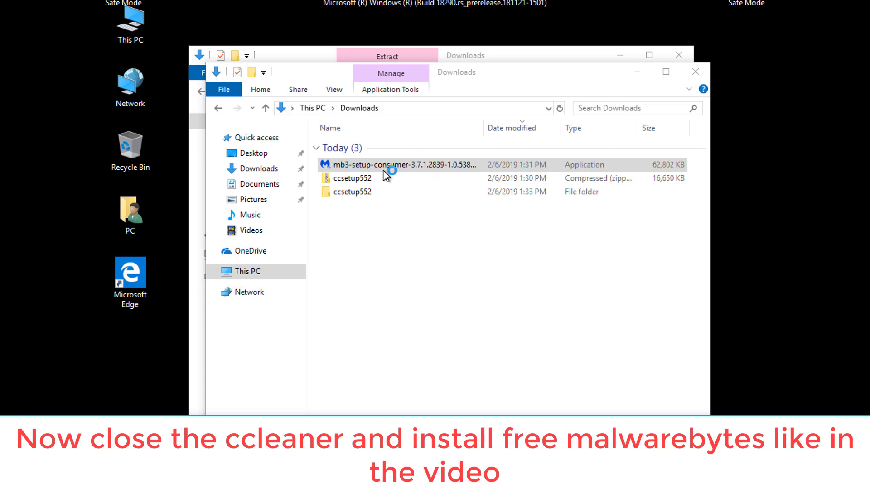
left_click(494, 355)
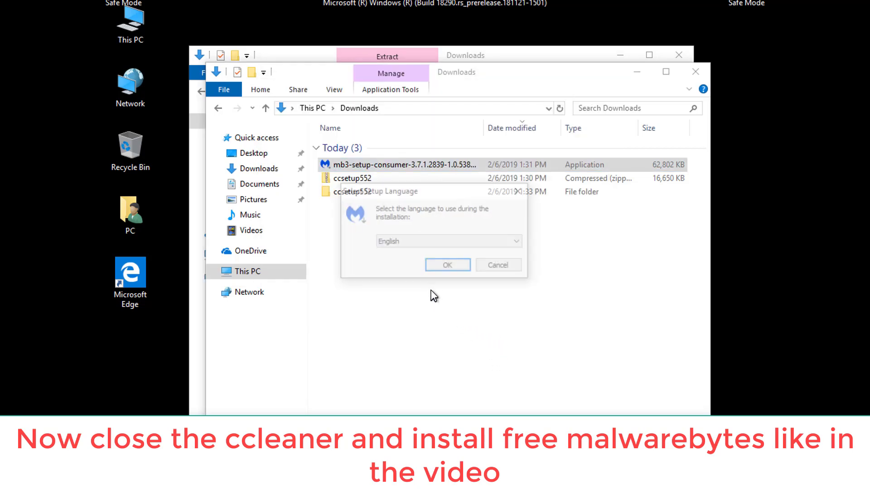
left_click(443, 267)
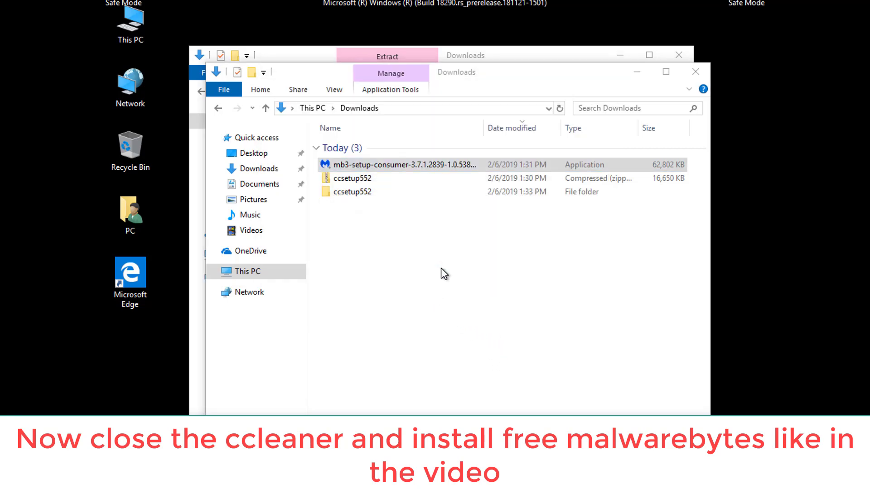
Install Malwarebytes into C:\Program Files\Malwarebytes\Anti-Malware with a desktop shortcut and finish the setup
left_click(370, 257)
left_click(426, 338)
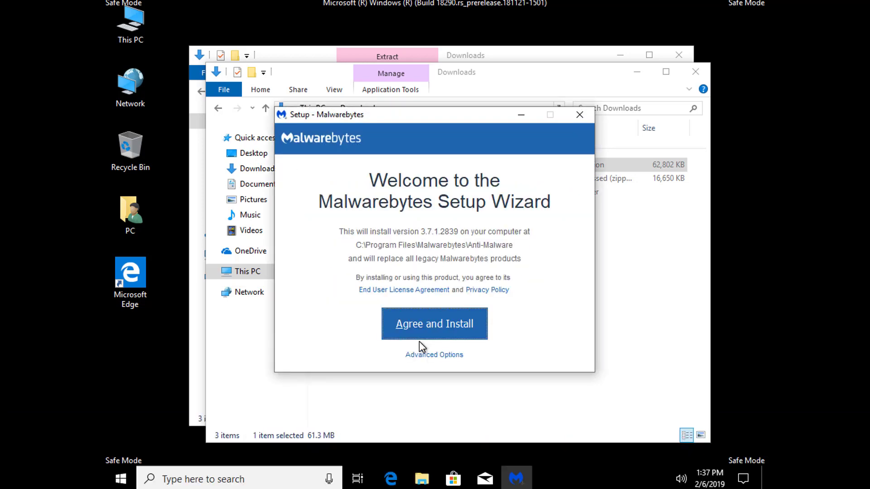
left_click(444, 356)
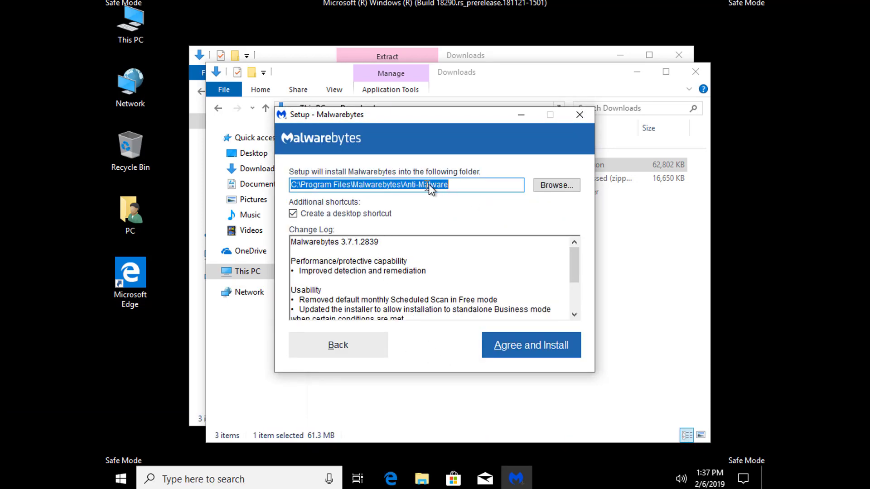
left_click(495, 338)
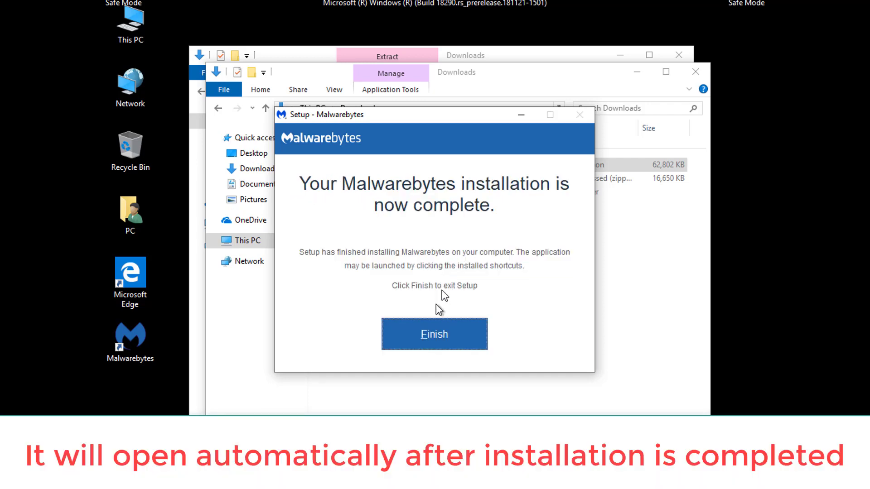
left_click(426, 330)
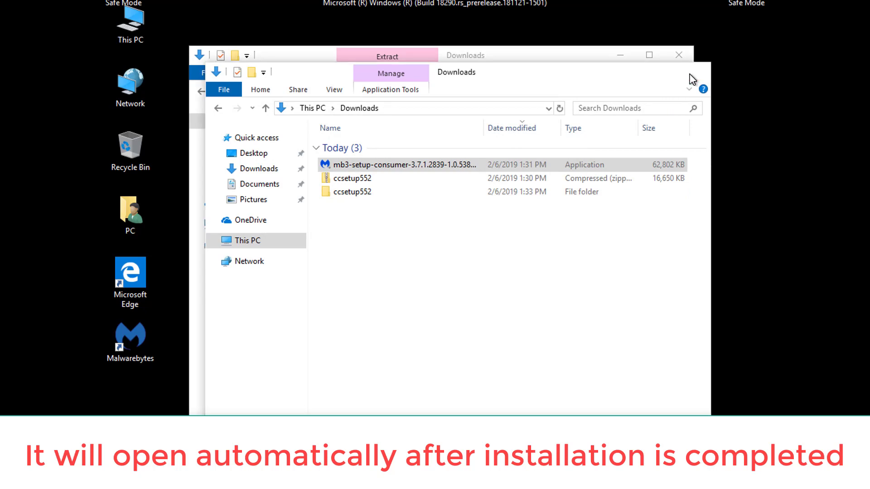
Close the open Downloads folder windows and run a Threat Scan in Malwarebytes
left_click(686, 71)
left_click(684, 66)
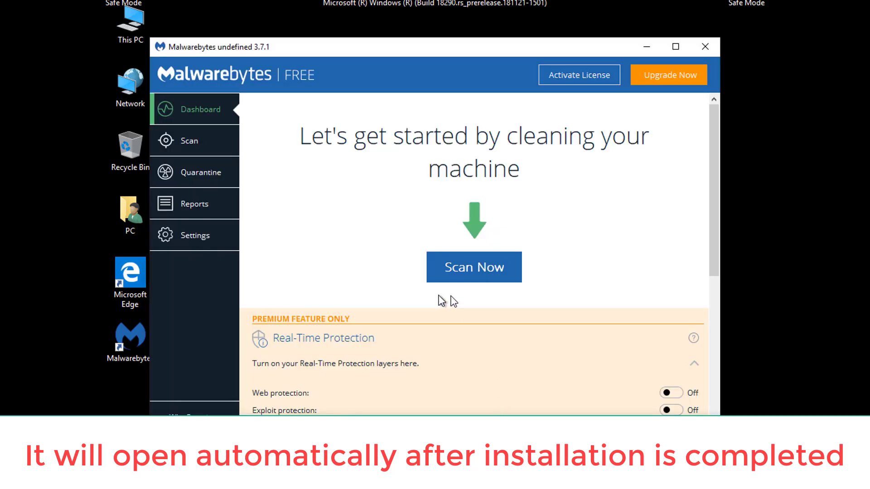
left_click(193, 139)
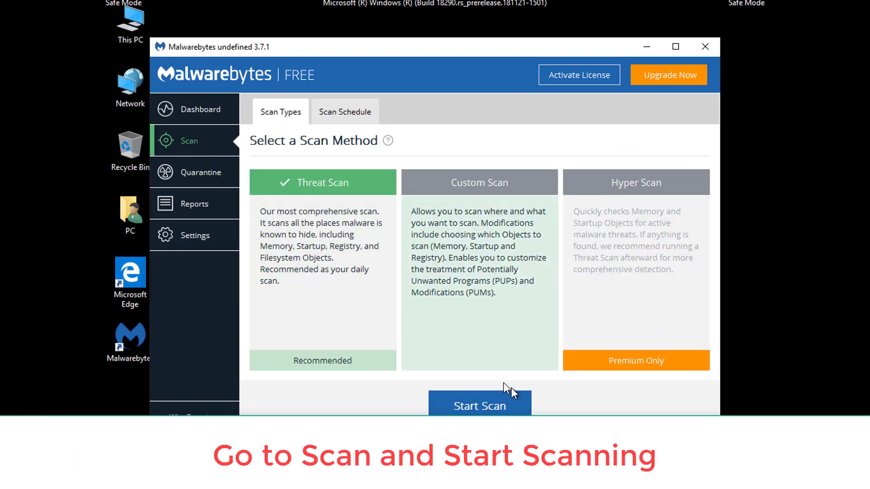
left_click(484, 407)
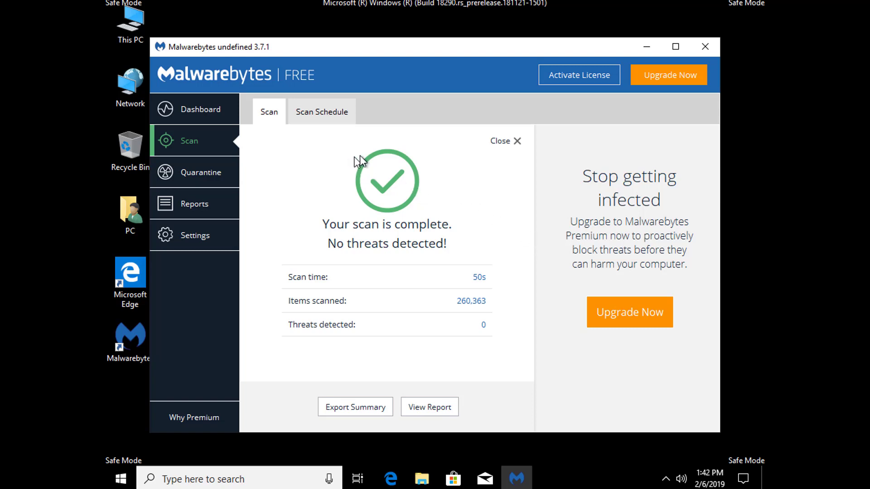
Check the scan schedule and examine the advanced details of the completed scan's report, closing the report when done
left_click(318, 114)
left_click(263, 110)
left_click(436, 401)
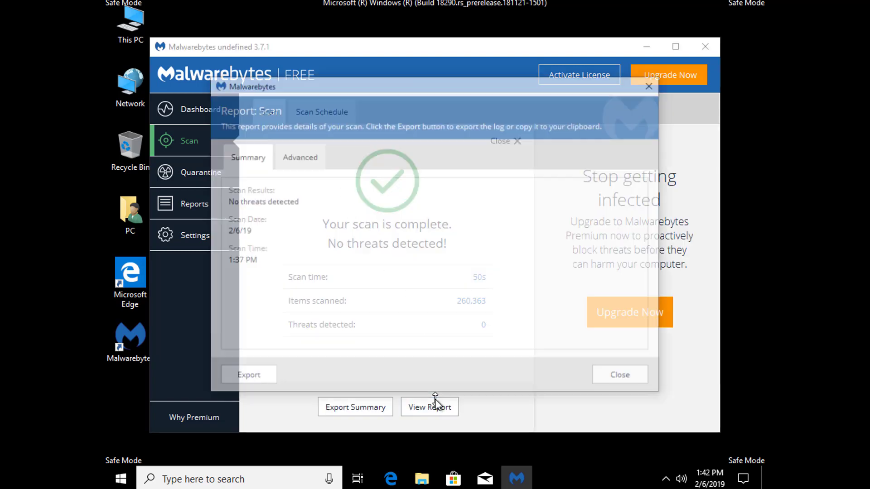
left_click(303, 157)
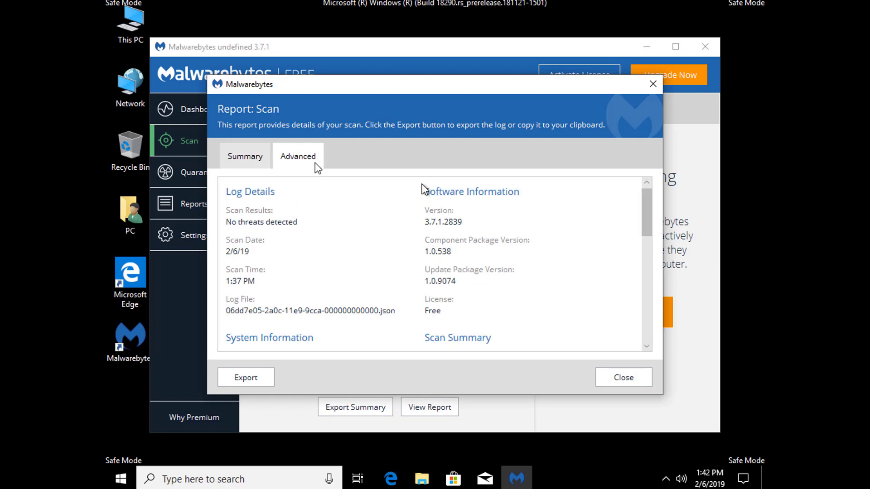
left_click(620, 380)
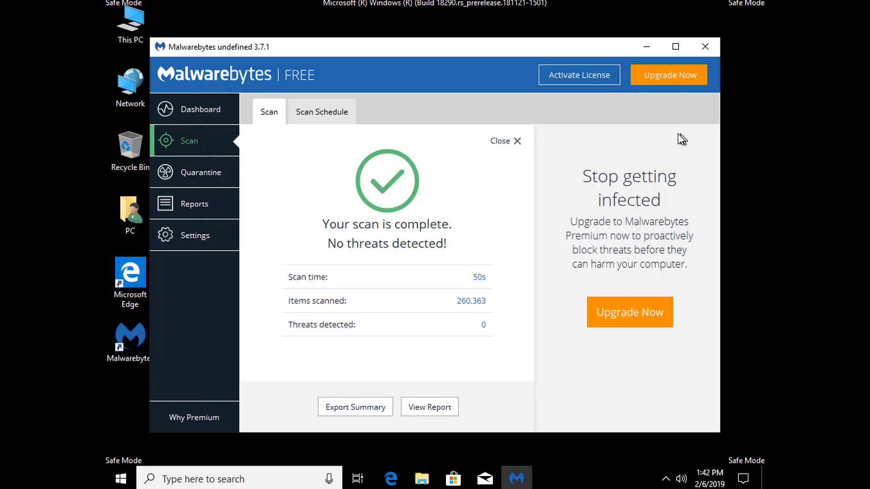
Close Malwarebytes and restart the computer to leave Safe Mode
left_click(707, 51)
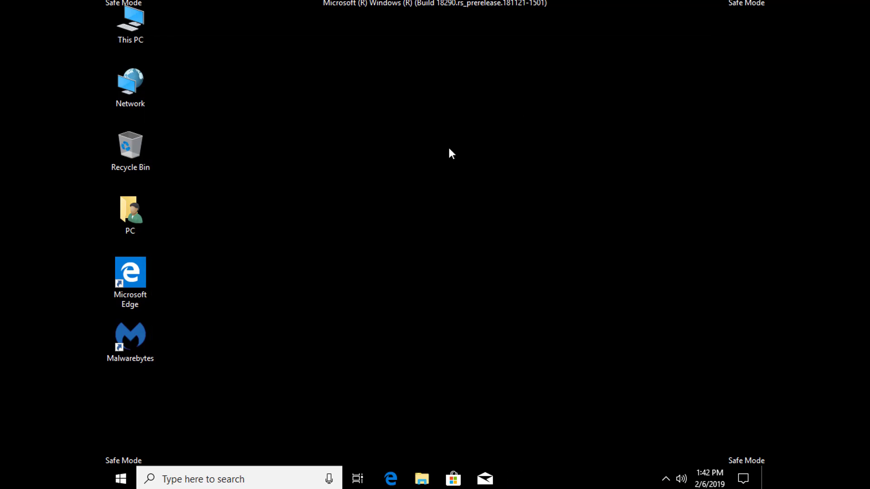
left_click(120, 478)
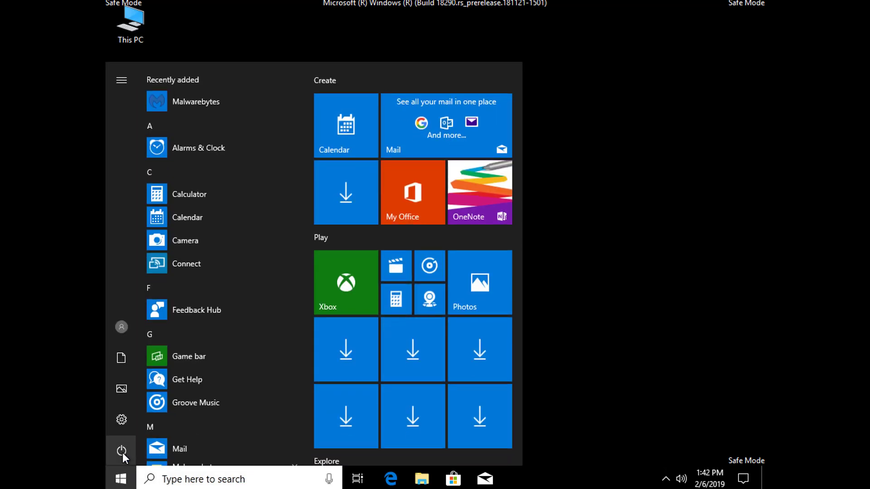
left_click(122, 453)
left_click(133, 417)
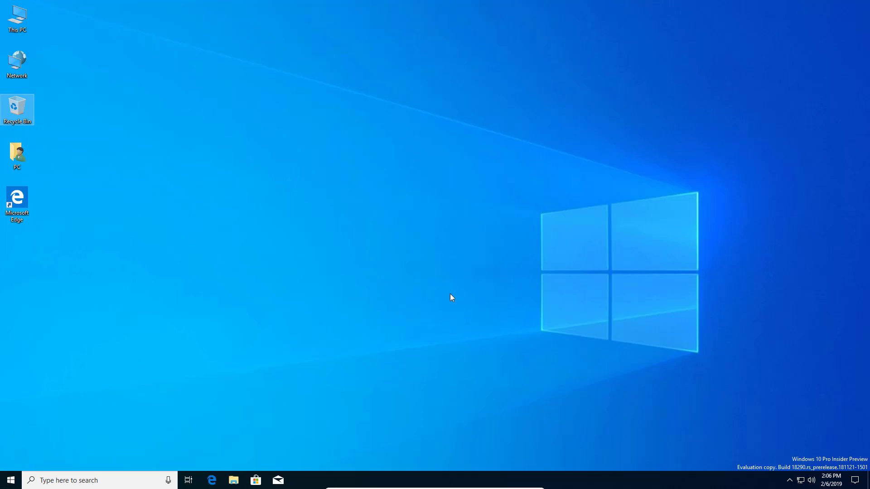
Open Start on the normal Windows desktop
key("super")
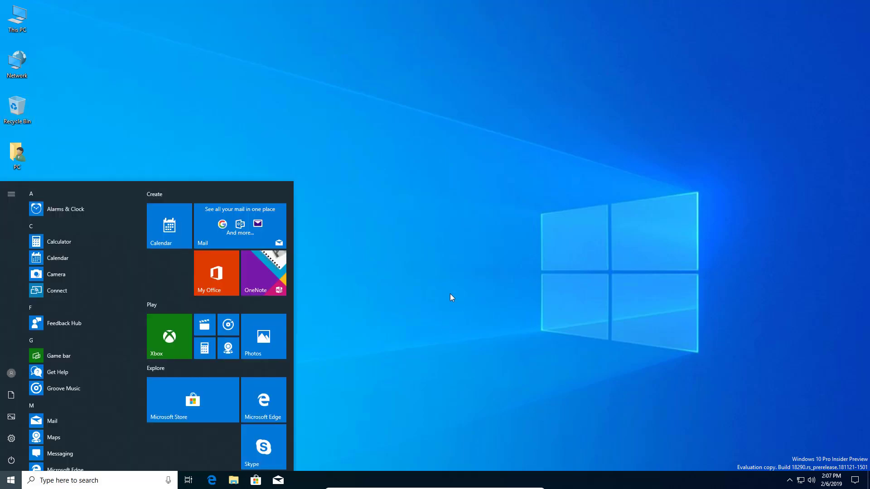